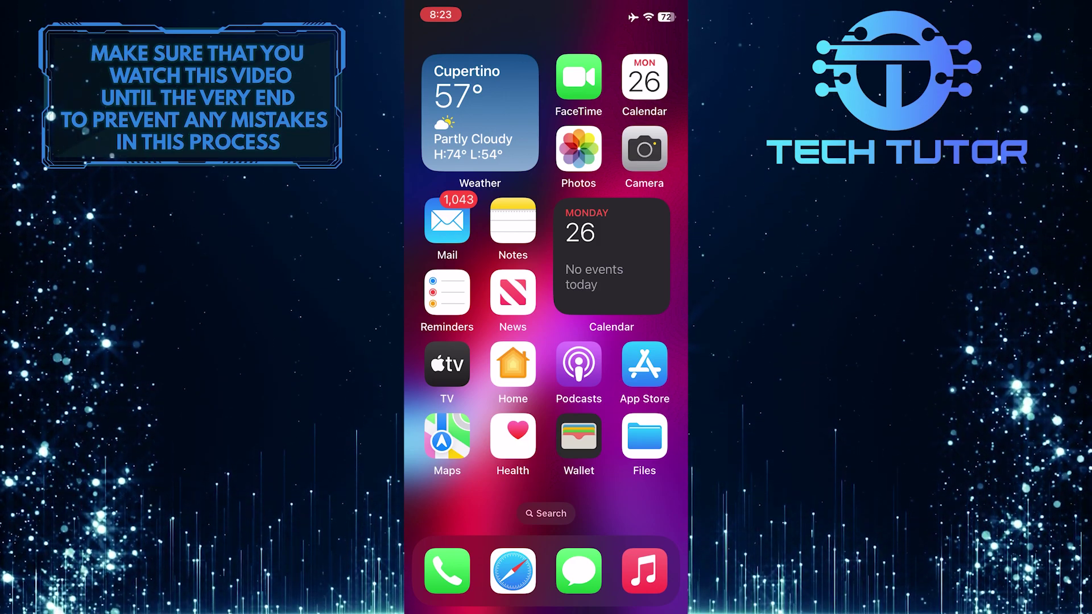
Go from the dock to Contacts and bring up the Example contact's card.
left_click(448, 570)
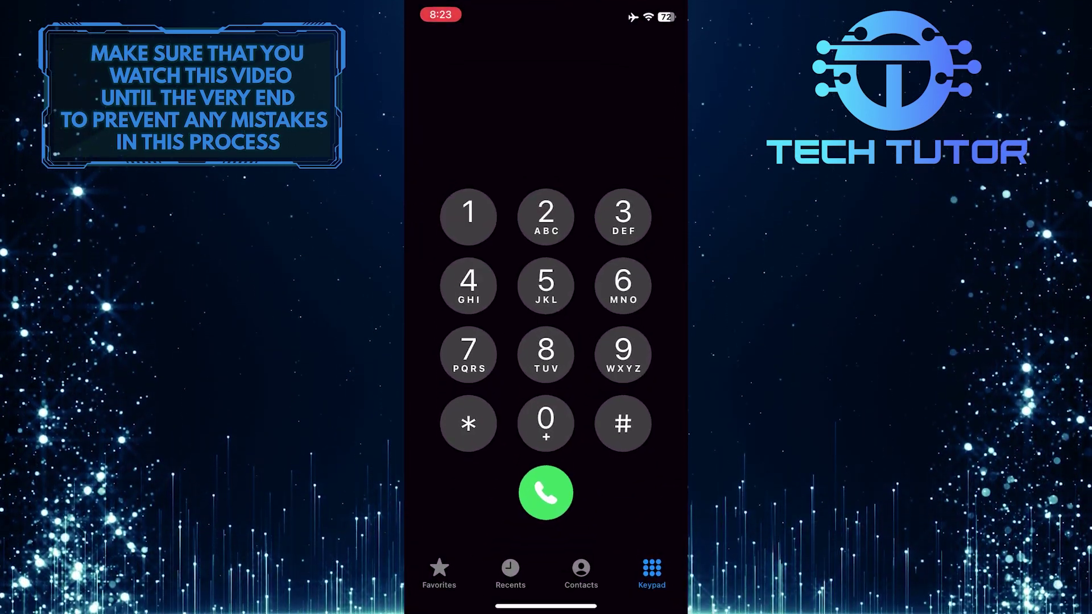
left_click(581, 573)
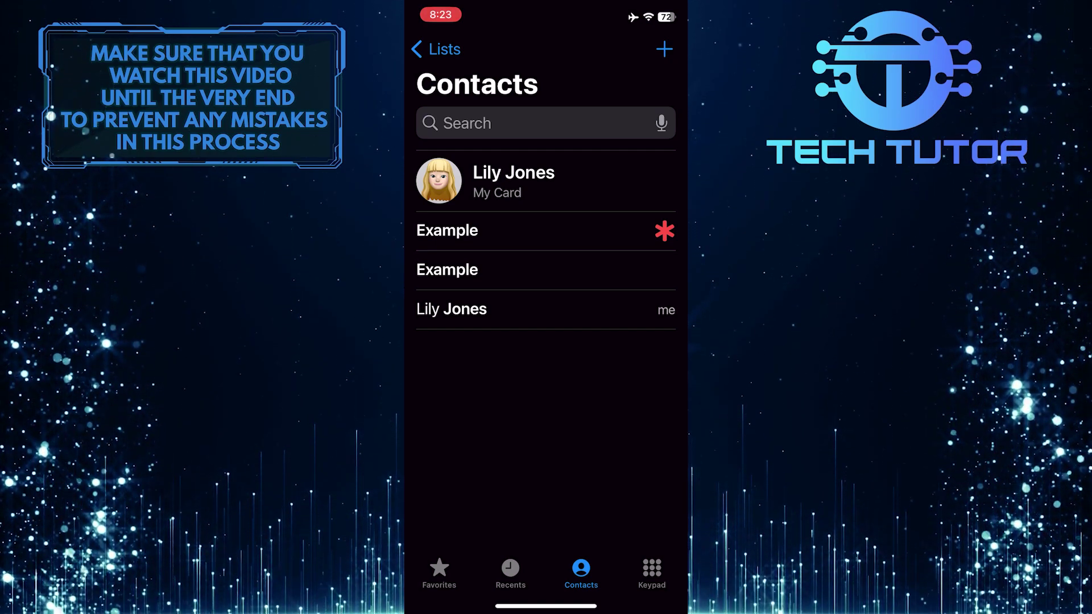
left_click(447, 231)
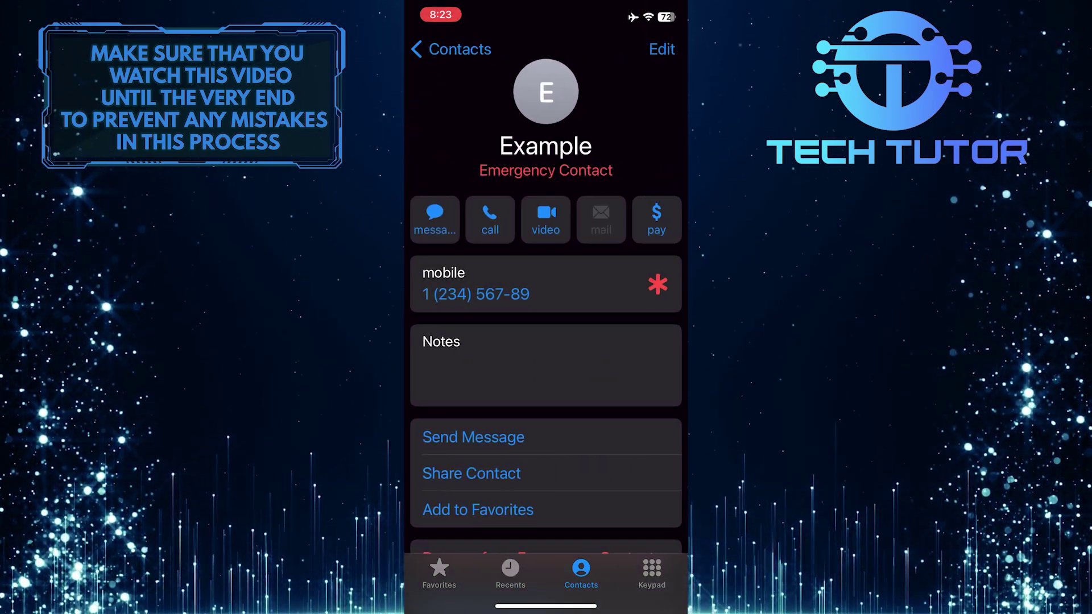
scroll(546, 342, "down", 3)
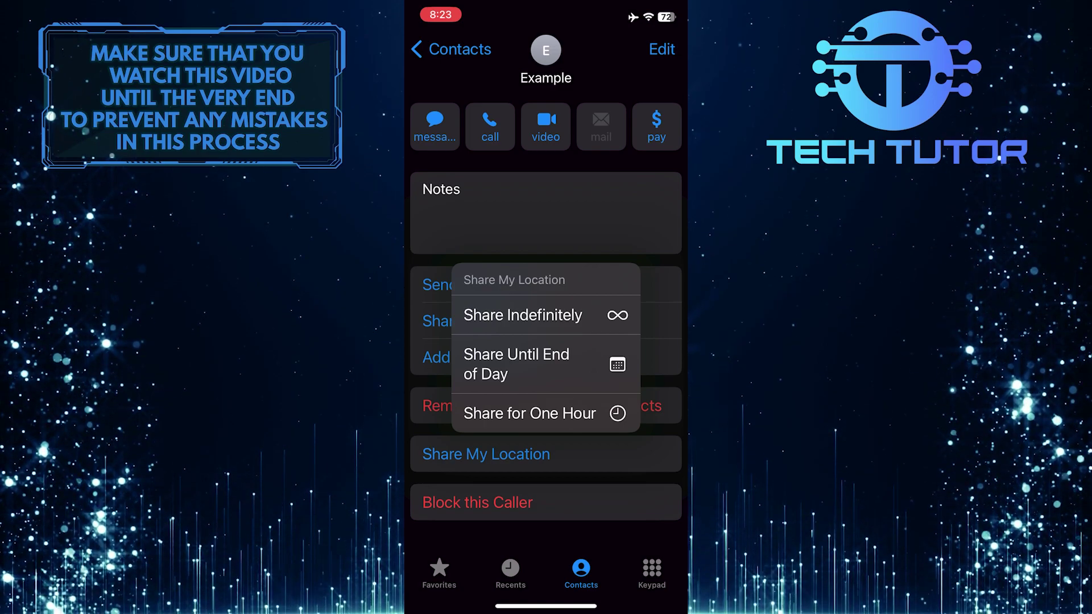
Share my location with Example for one hour via Share My Location.
left_click(528, 413)
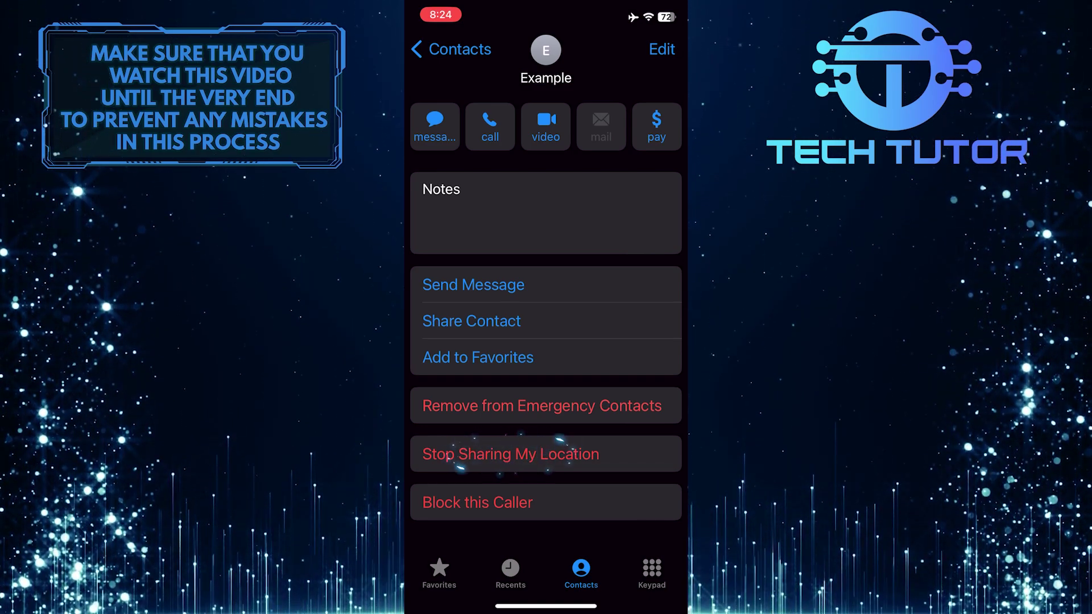
Choose Stop Sharing My Location to bring up the stop-sharing confirmation.
left_click(510, 454)
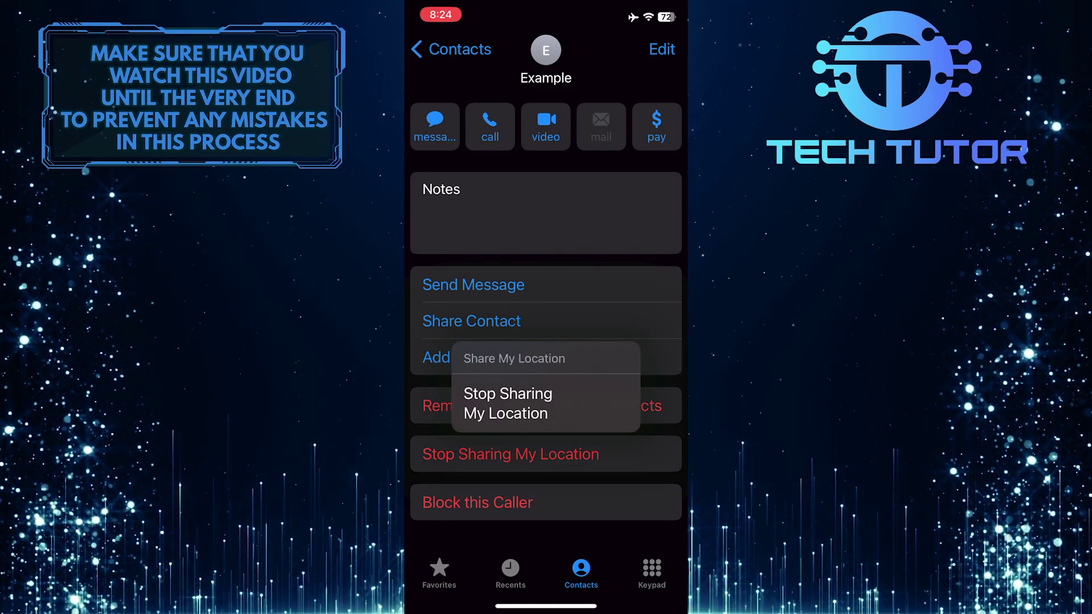